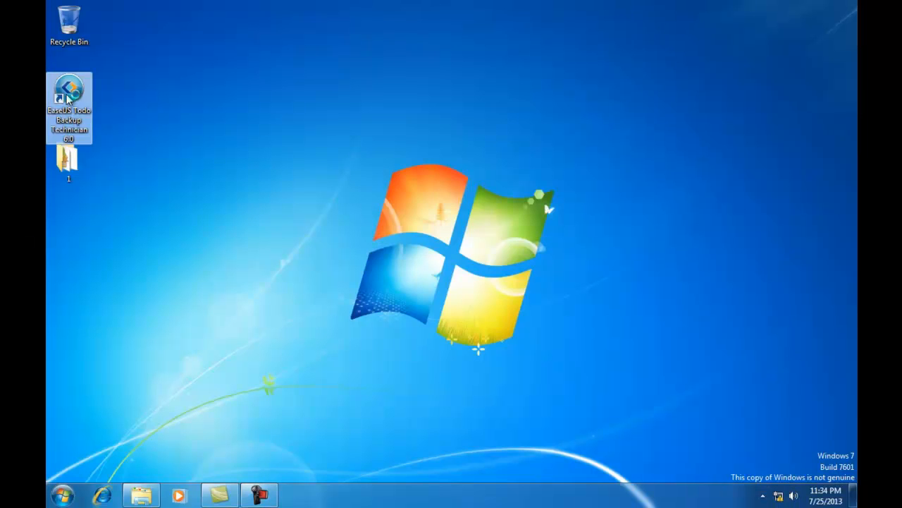
Launch EaseUS Todo Backup and show its Tools collection of disk utilities
double_click(68, 99)
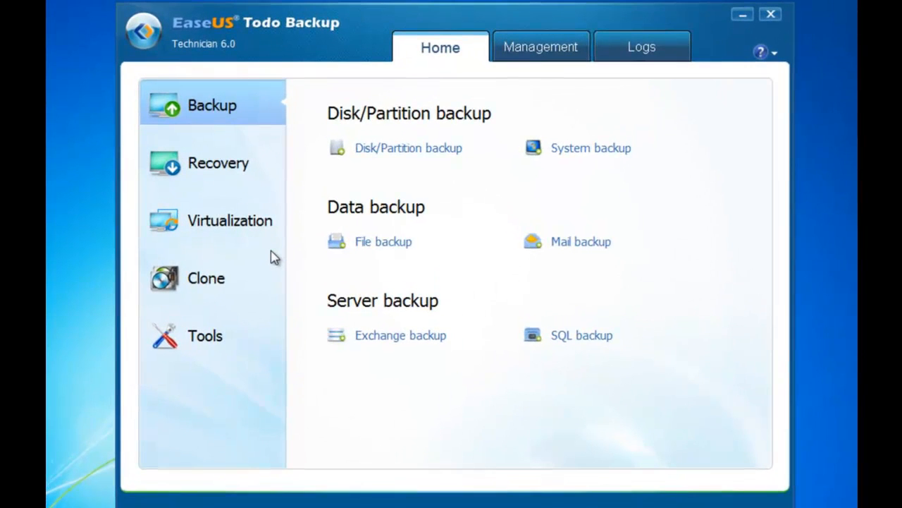
left_click(217, 337)
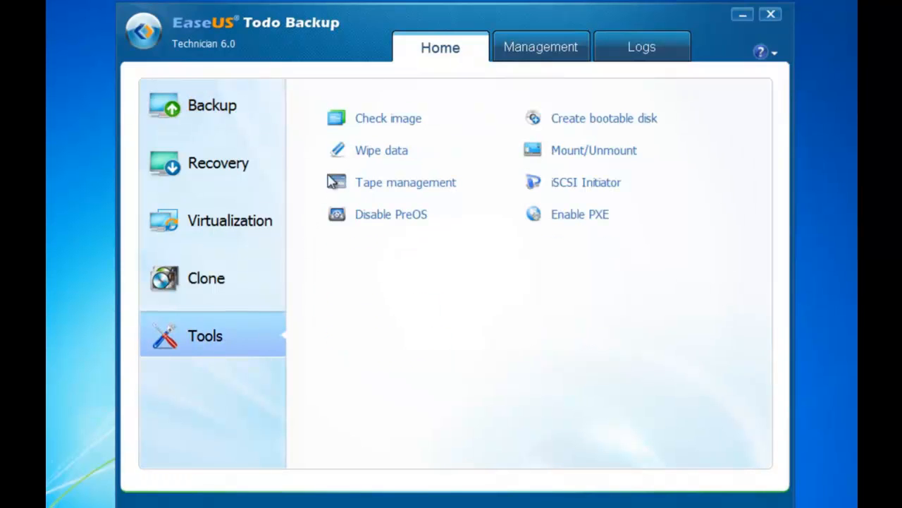
In Wipe data, select TEST (G:) with erase times 3 and continue to the summary
left_click(373, 152)
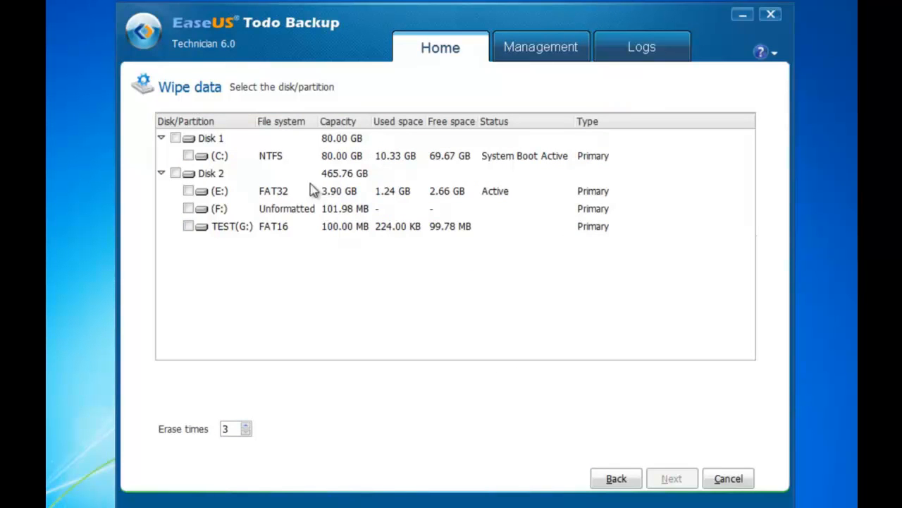
left_click(189, 226)
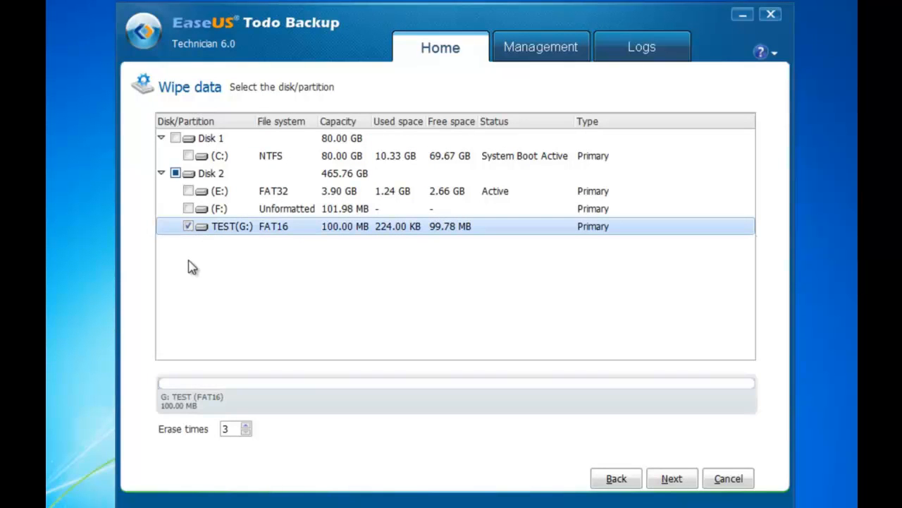
left_click(246, 426)
left_click(246, 426)
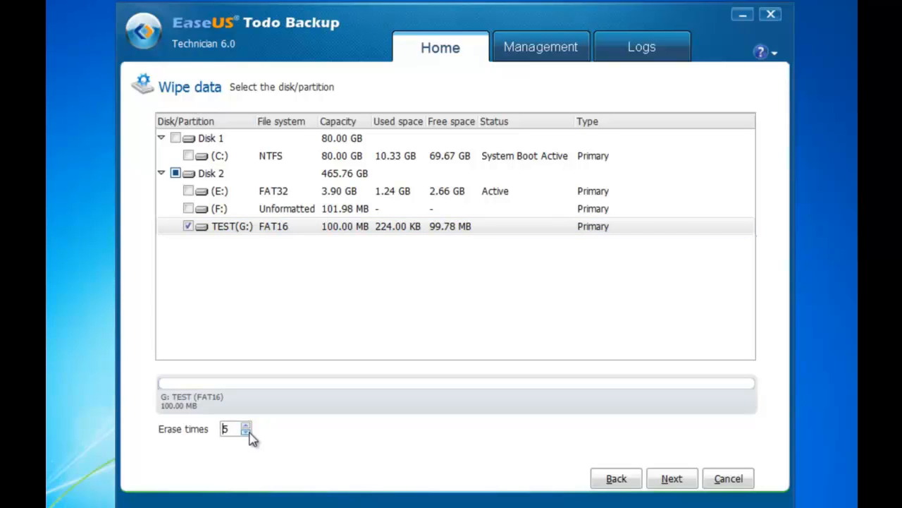
left_click(246, 432)
left_click(246, 432)
left_click(672, 478)
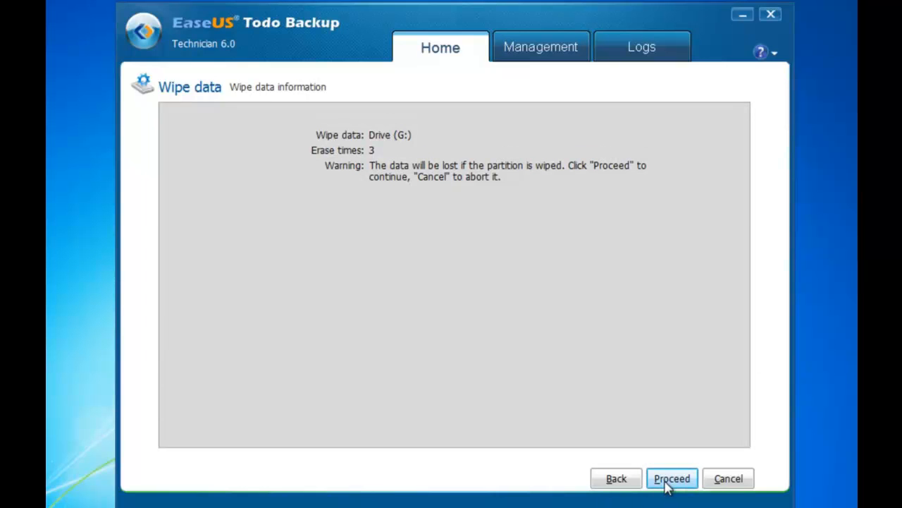
Proceed with the wipe so TEST (G:) is erased with 3 passes
left_click(669, 481)
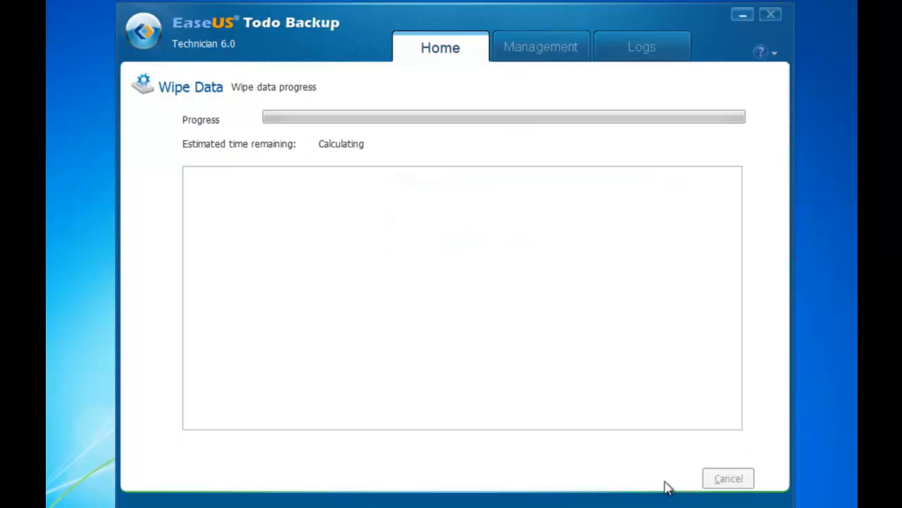